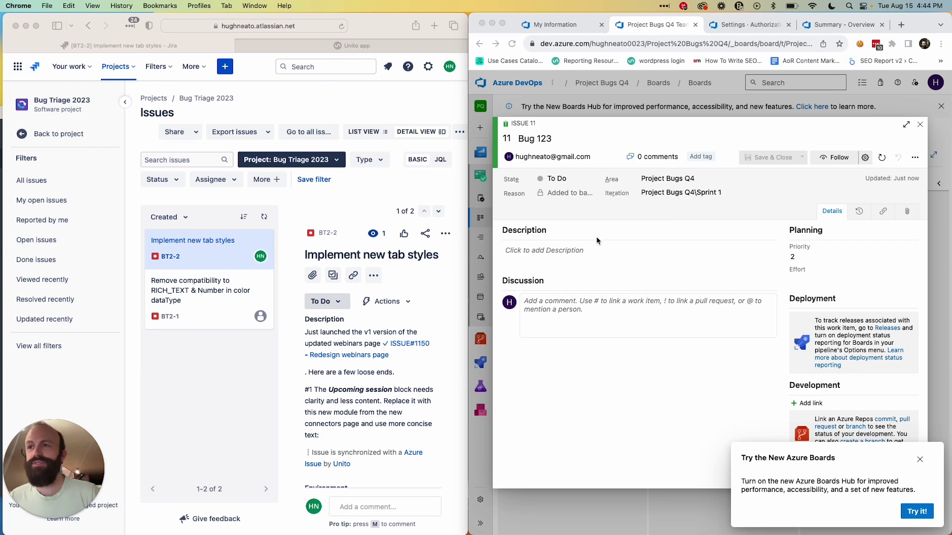
Step: Give the Bug 123 work item the description 'This is a description'
{"action": "left_click", "coordinate": [587, 255]}
{"action": "left_click", "coordinate": [586, 254]}
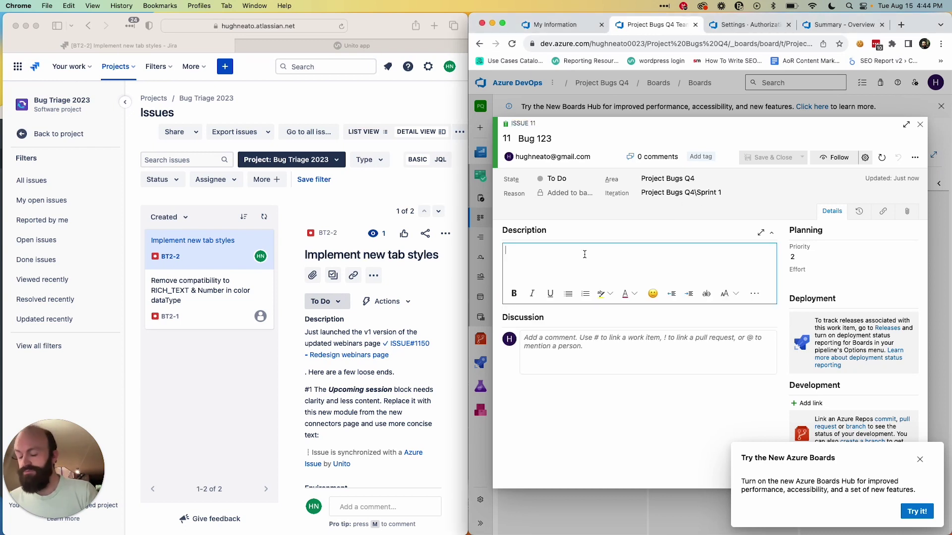
{"action": "type", "text": "This is a descrip"}
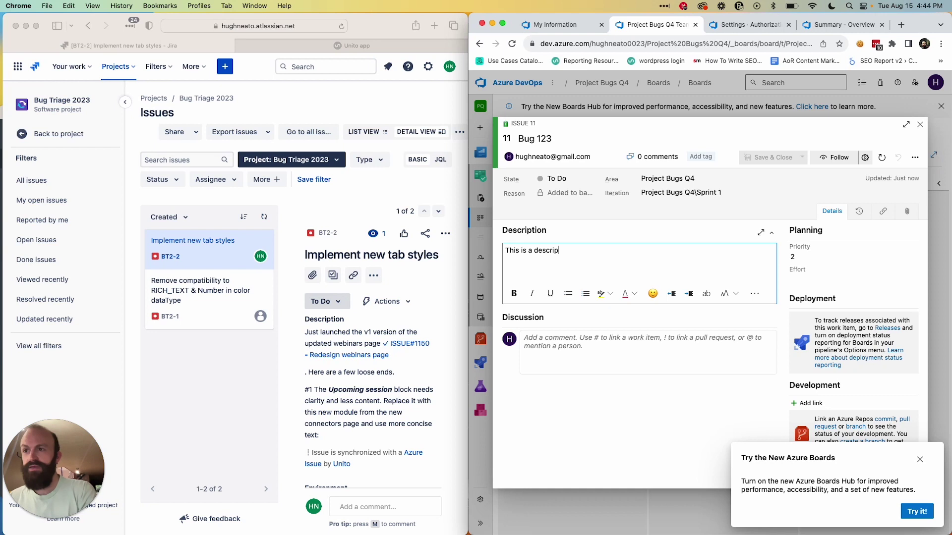
{"action": "type", "text": "tion"}
{"action": "left_click", "coordinate": [617, 229]}
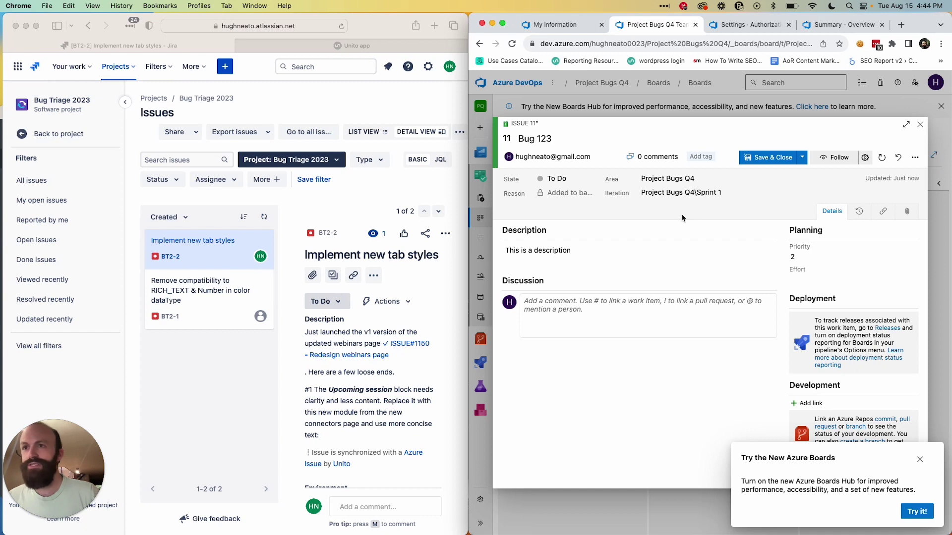
Step: Add the Bug tag to the work item and save it onto the board
{"action": "left_click", "coordinate": [701, 157]}
{"action": "left_click", "coordinate": [517, 184]}
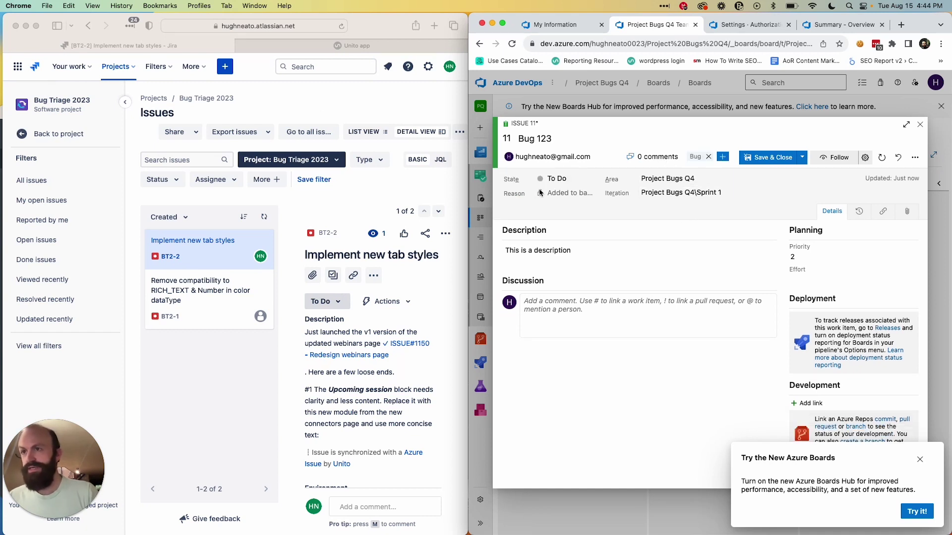
{"action": "scroll", "coordinate": [797, 238], "scroll_direction": "down", "scroll_amount": 2}
{"action": "scroll", "coordinate": [793, 233], "scroll_direction": "up", "scroll_amount": 2}
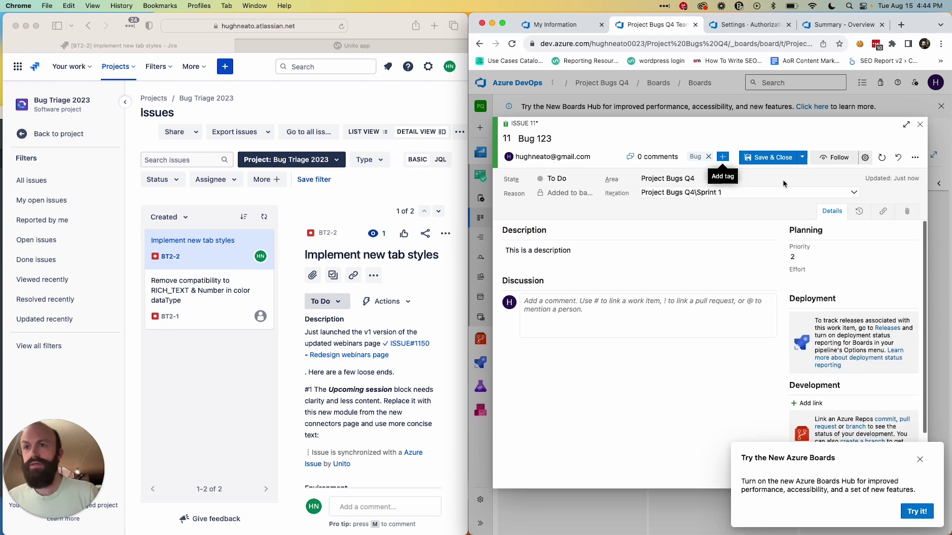
{"action": "left_click", "coordinate": [786, 159]}
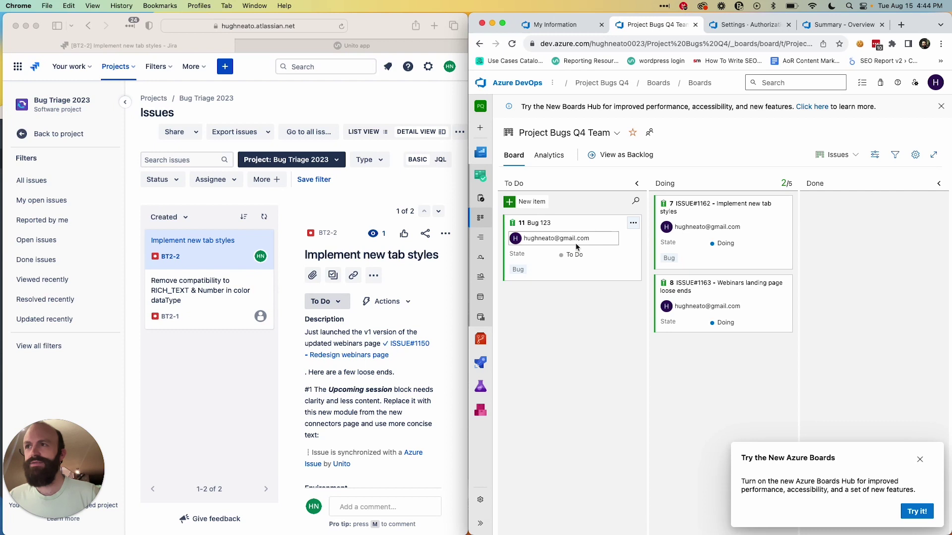
Step: Check Bug 123 as Jira issue BT2-5, then reopen the Bug 123 work item in Azure DevOps
{"action": "left_click", "coordinate": [225, 361]}
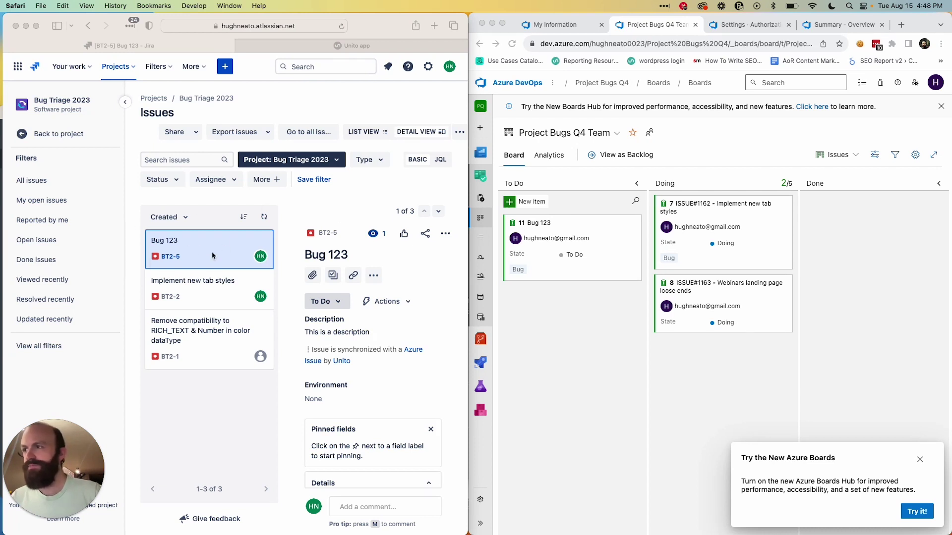
{"action": "left_click", "coordinate": [572, 227]}
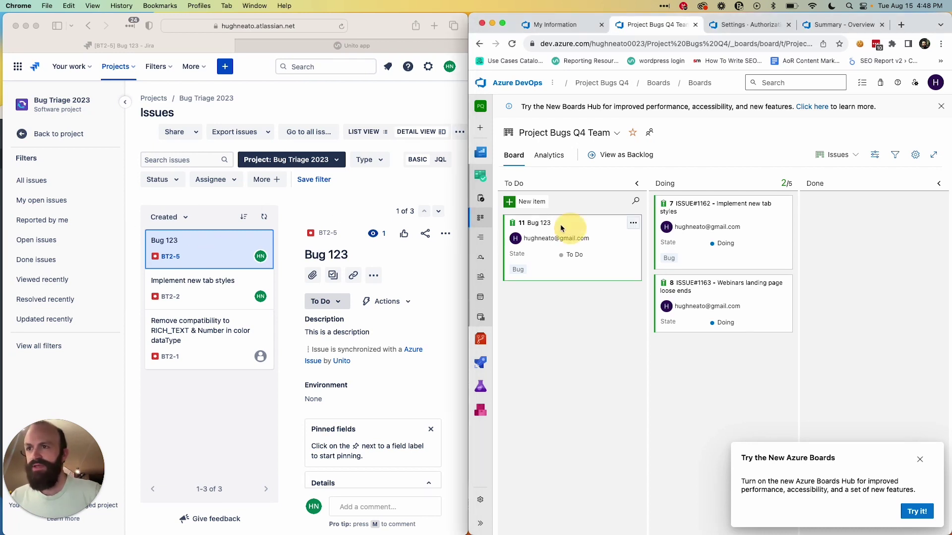
{"action": "left_click", "coordinate": [542, 224]}
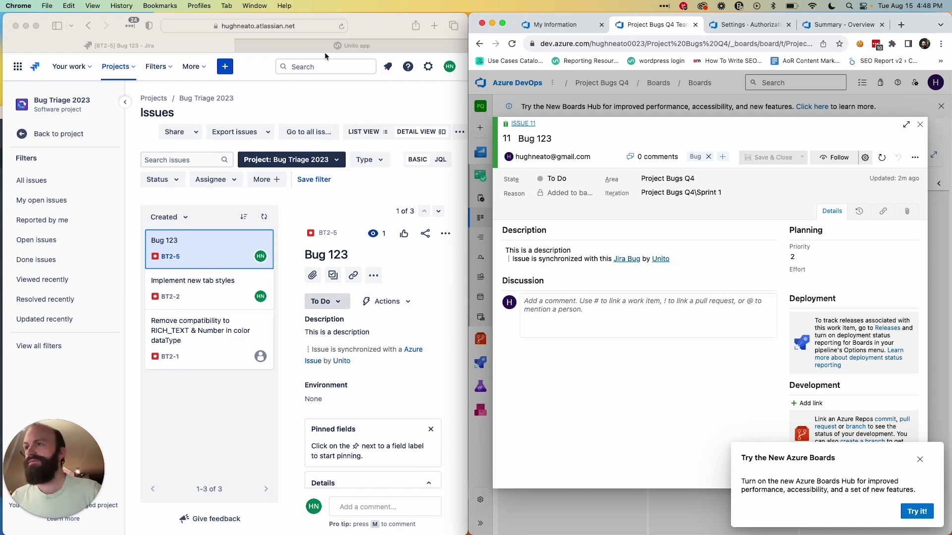
Step: Open the Bug Triage 2023 flow from Unito's flow list and view its connected tools and projects
{"action": "left_click", "coordinate": [296, 47]}
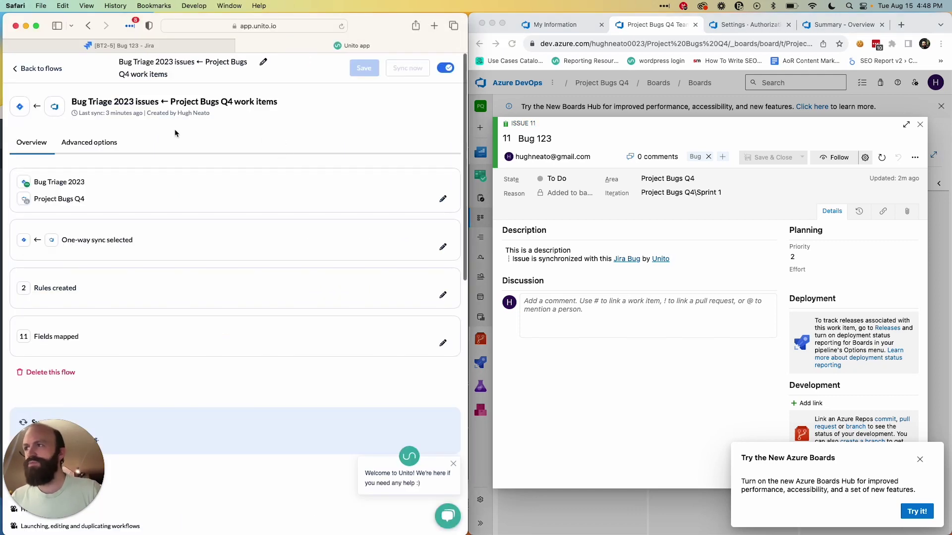
{"action": "left_click", "coordinate": [41, 68]}
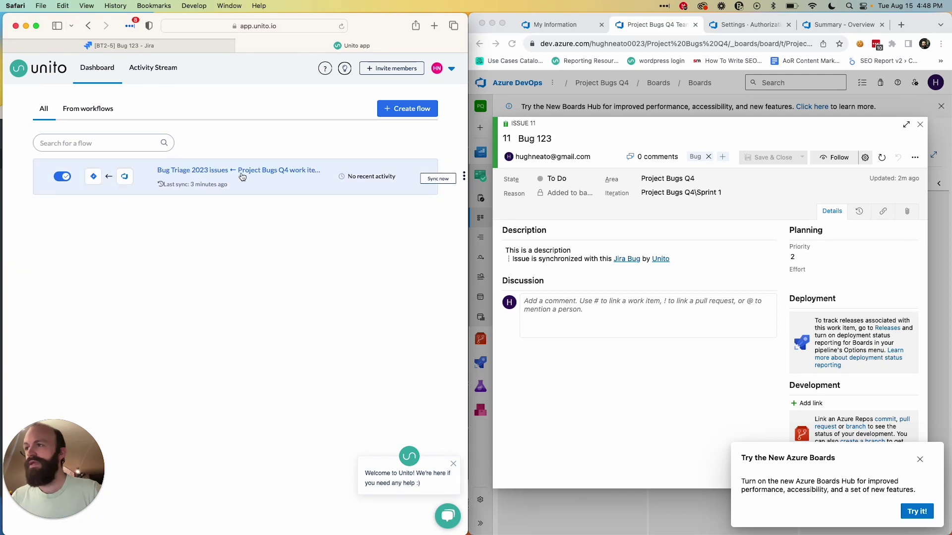
{"action": "left_click", "coordinate": [411, 109]}
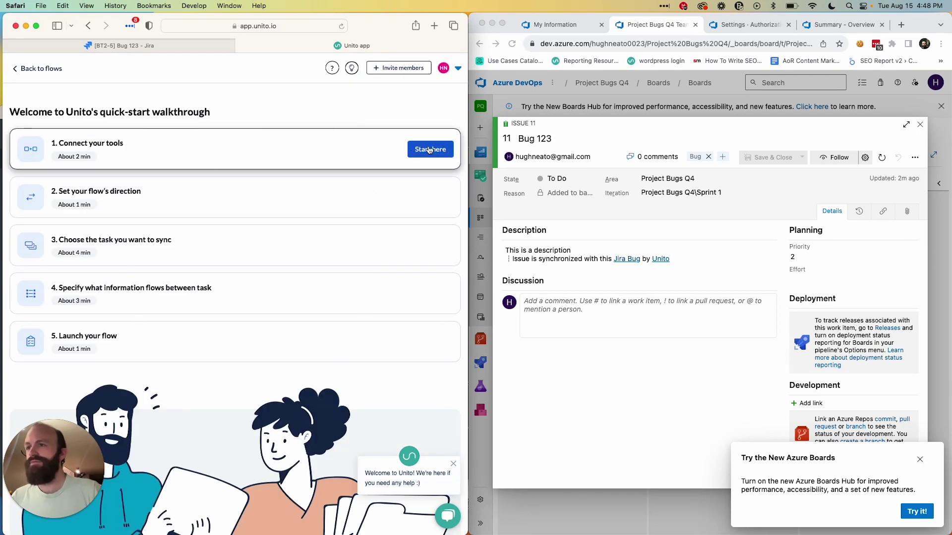
{"action": "left_click", "coordinate": [42, 69]}
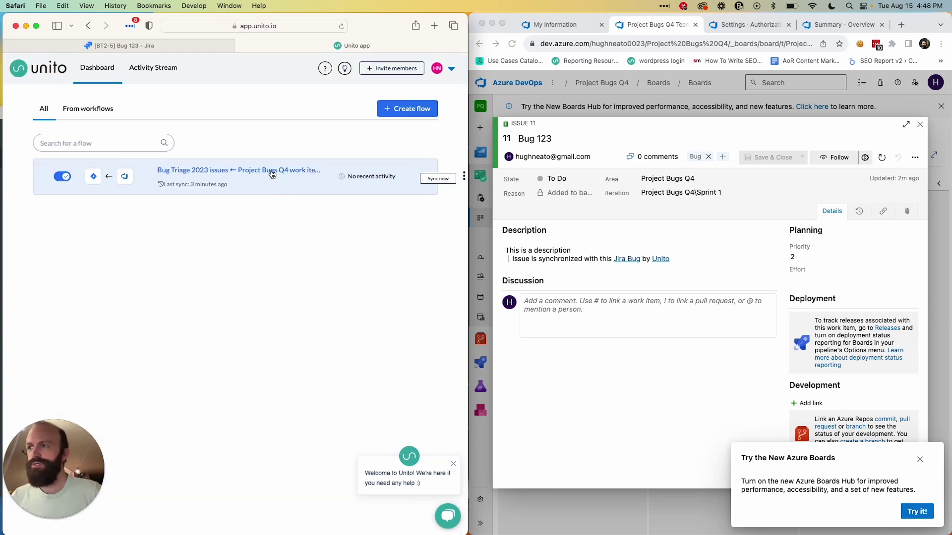
{"action": "left_click", "coordinate": [272, 172]}
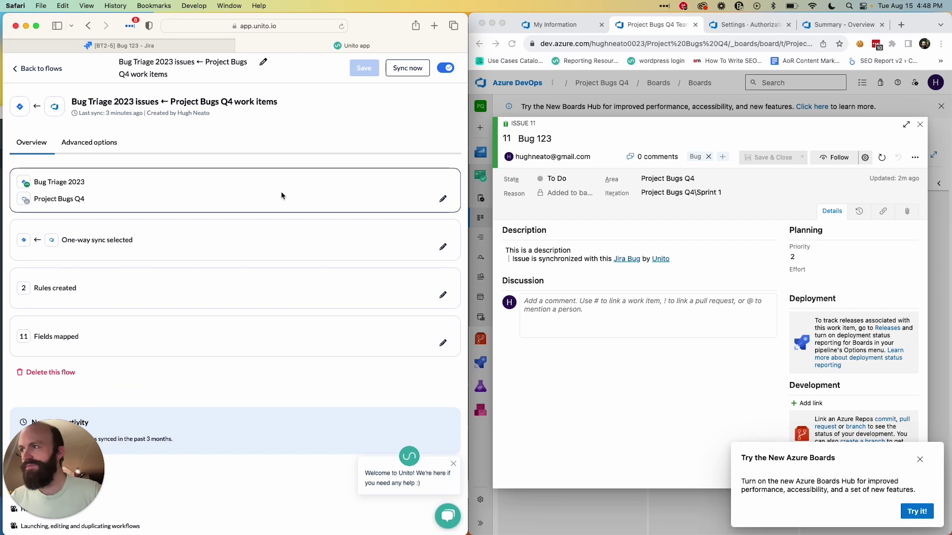
{"action": "left_click", "coordinate": [446, 194]}
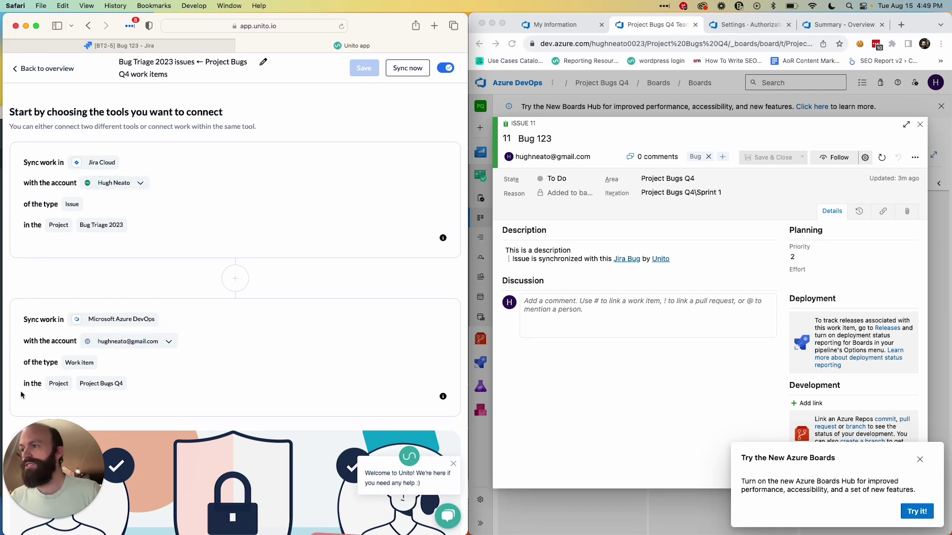
{"action": "left_click", "coordinate": [42, 69]}
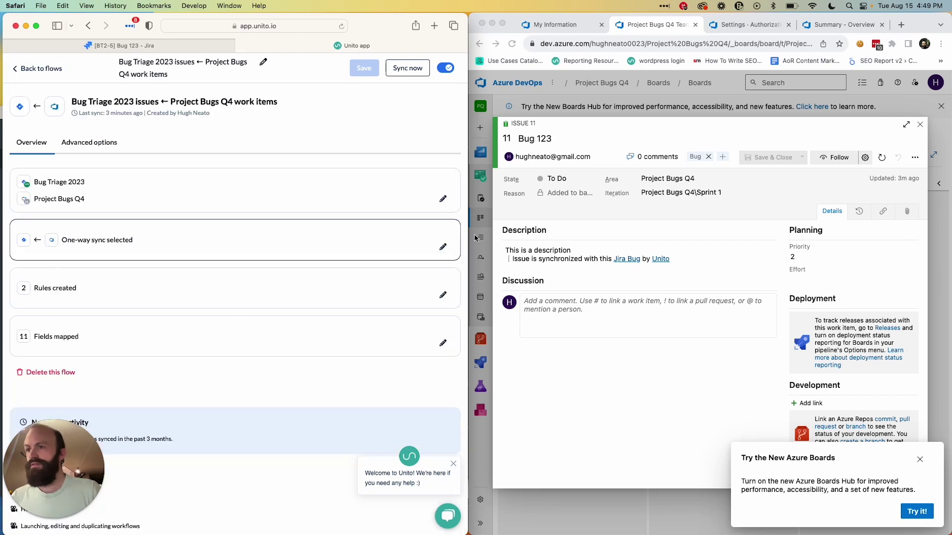
{"action": "left_click", "coordinate": [444, 248]}
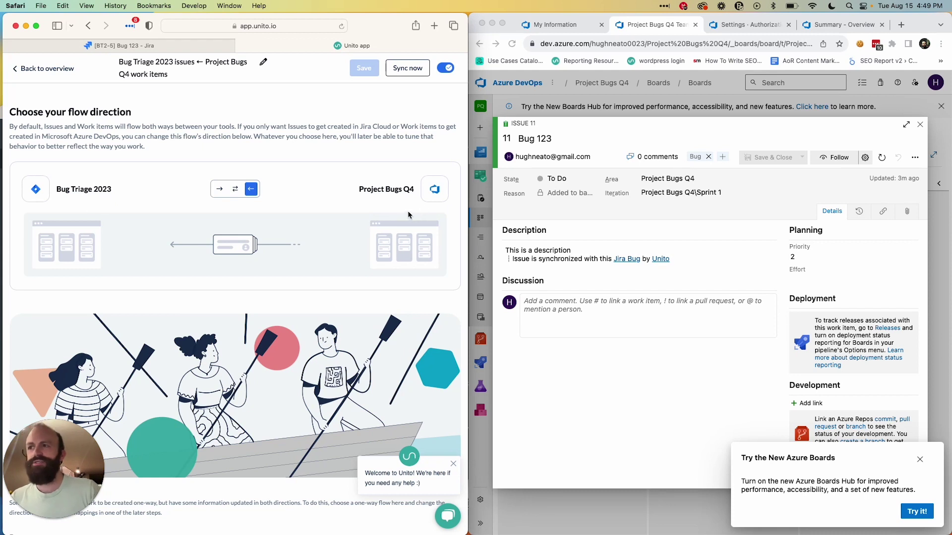
{"action": "scroll", "coordinate": [110, 246], "scroll_direction": "down", "scroll_amount": 1}
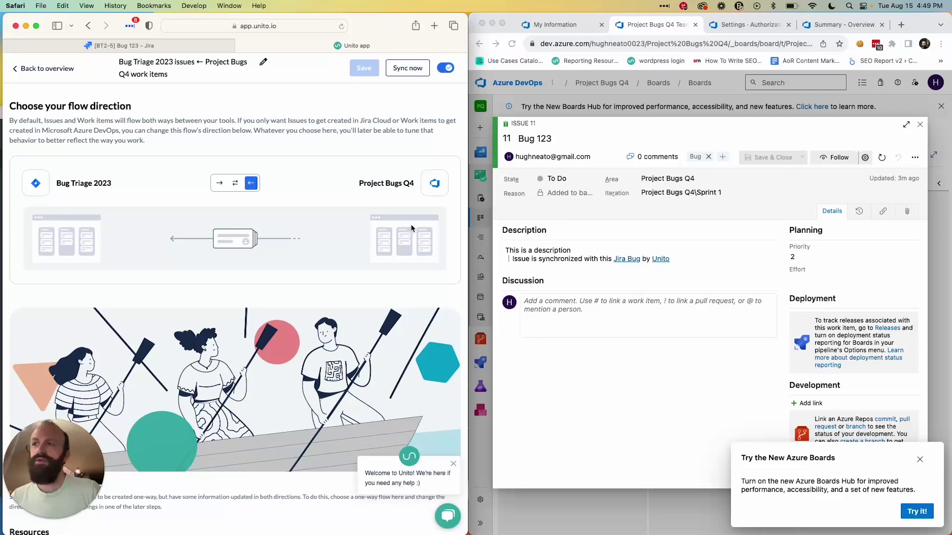
{"action": "left_click", "coordinate": [48, 69]}
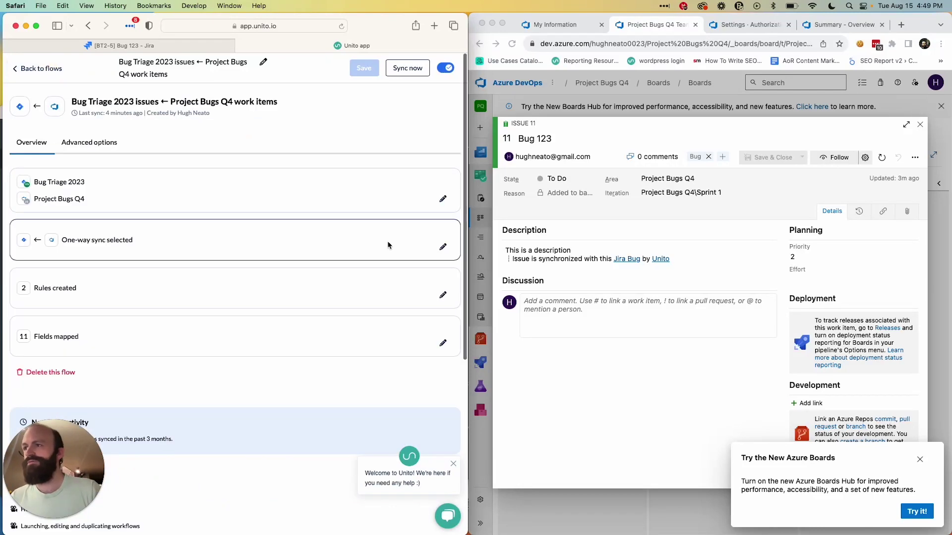
Step: Review the flow's sync rules, close the Azure work item, and go back to the flow overview
{"action": "left_click", "coordinate": [443, 296]}
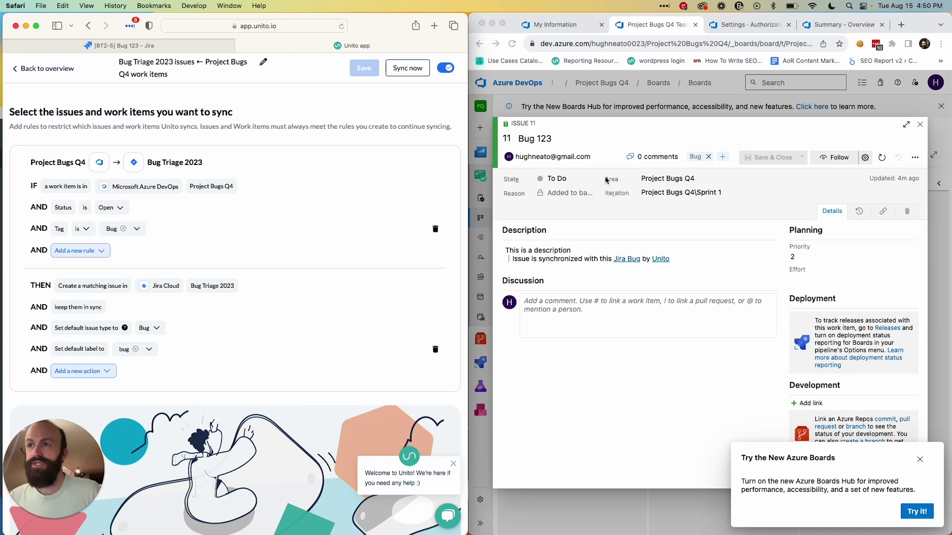
{"action": "key", "text": "Escape"}
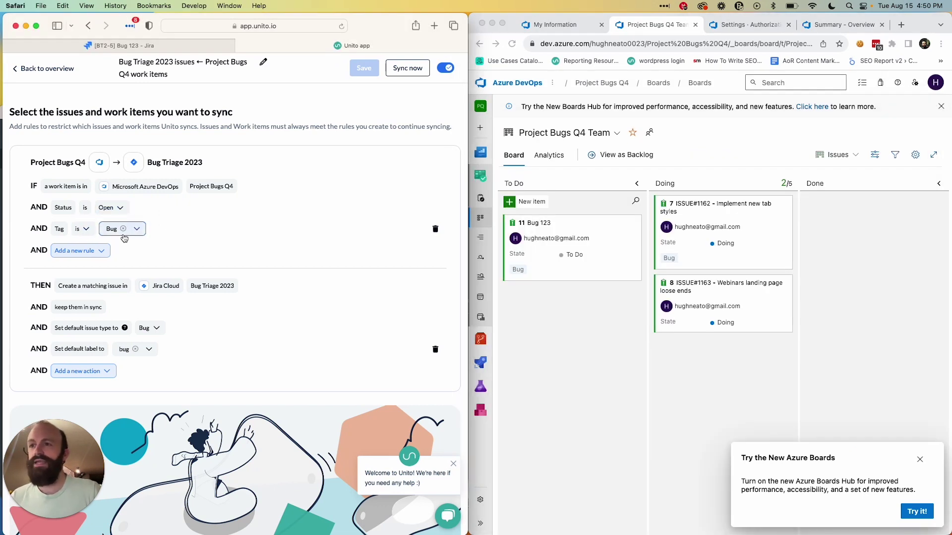
{"action": "scroll", "coordinate": [74, 302], "scroll_direction": "down", "scroll_amount": 1}
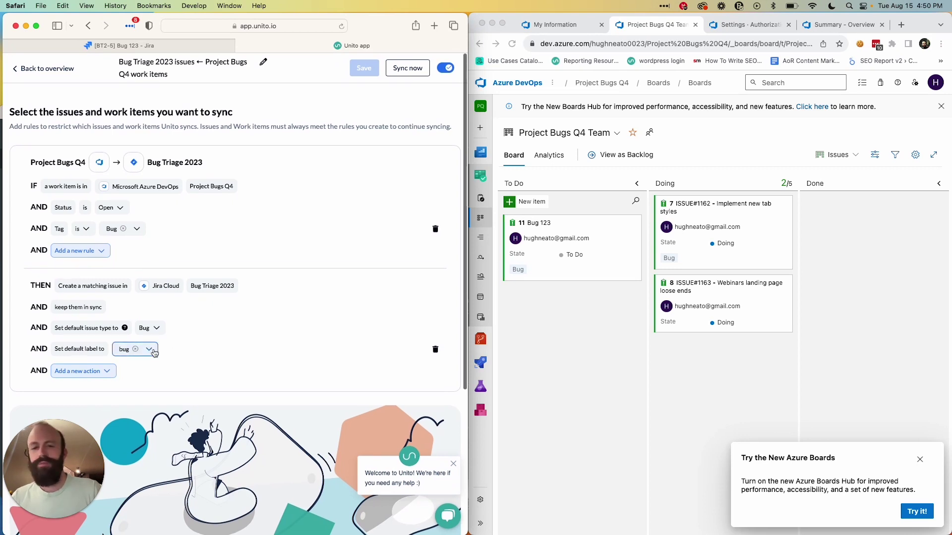
{"action": "left_click", "coordinate": [46, 69]}
Step: Open Fields mapped and look through the Jira–Azure field pairs
{"action": "left_click", "coordinate": [359, 330]}
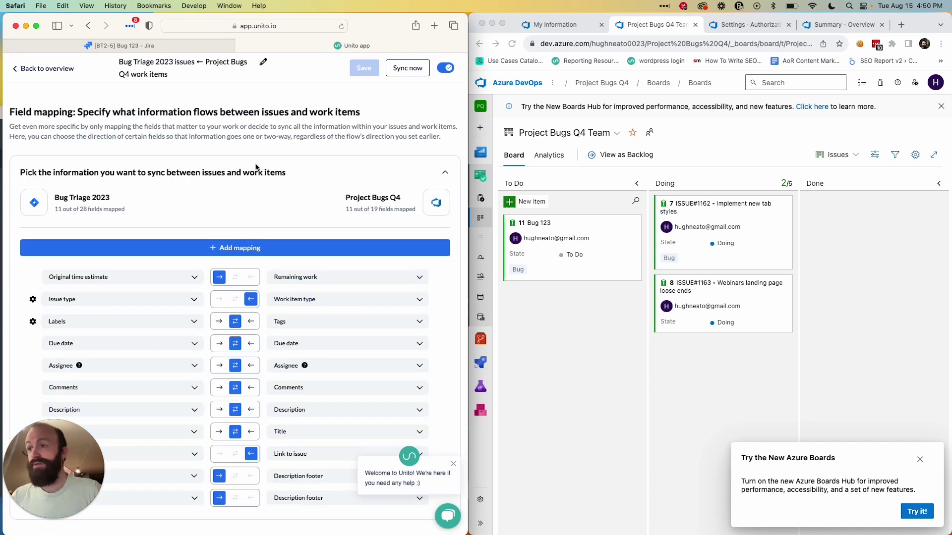
{"action": "scroll", "coordinate": [269, 194], "scroll_direction": "down", "scroll_amount": 3}
{"action": "scroll", "coordinate": [263, 151], "scroll_direction": "down", "scroll_amount": 1}
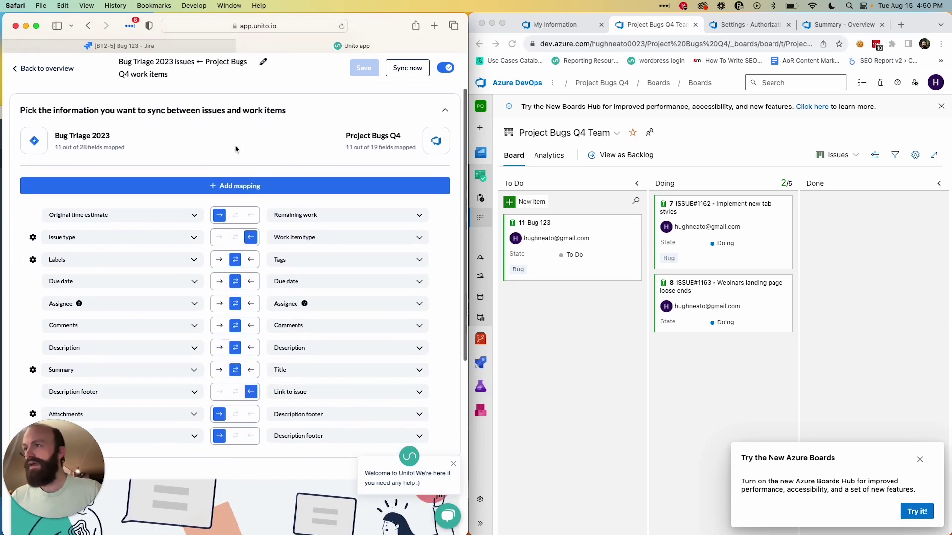
{"action": "scroll", "coordinate": [241, 143], "scroll_direction": "down", "scroll_amount": 1}
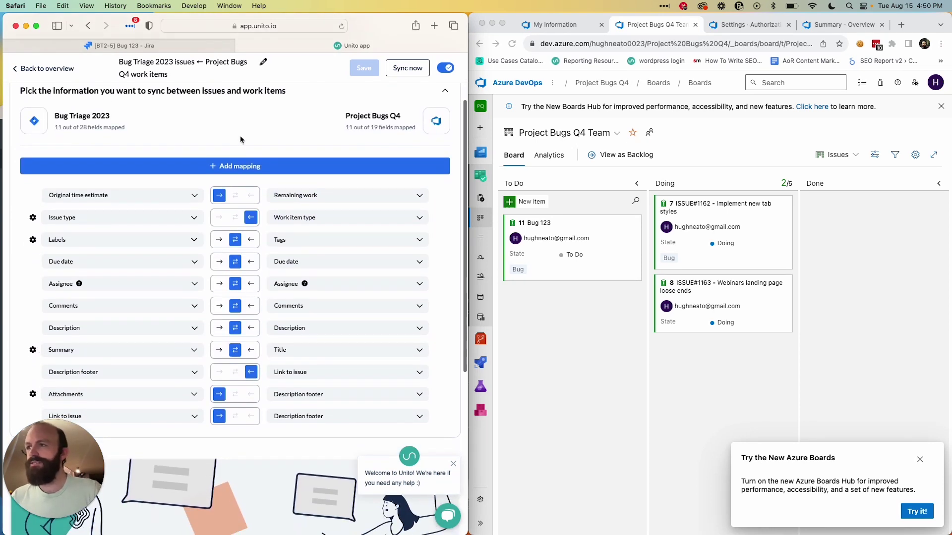
{"action": "scroll", "coordinate": [240, 144], "scroll_direction": "up", "scroll_amount": 2}
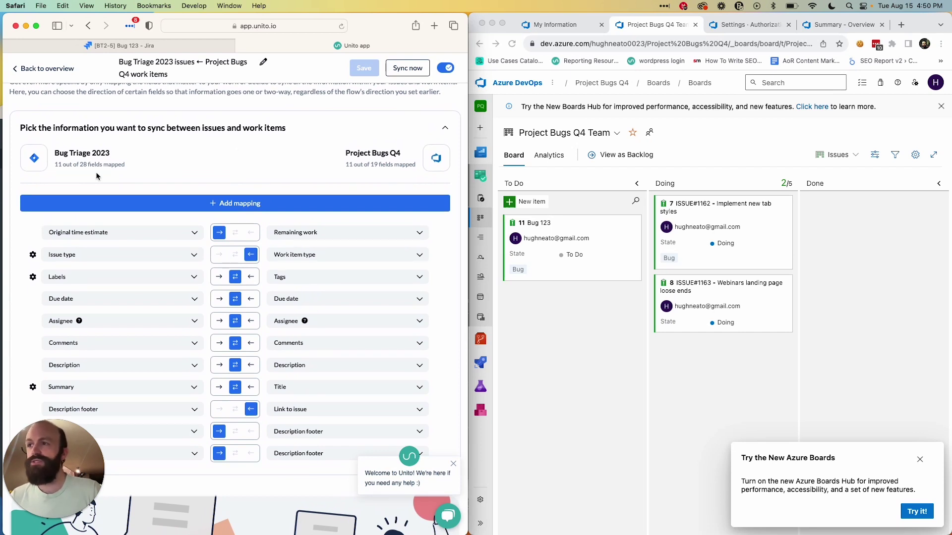
{"action": "scroll", "coordinate": [241, 153], "scroll_direction": "down", "scroll_amount": 2}
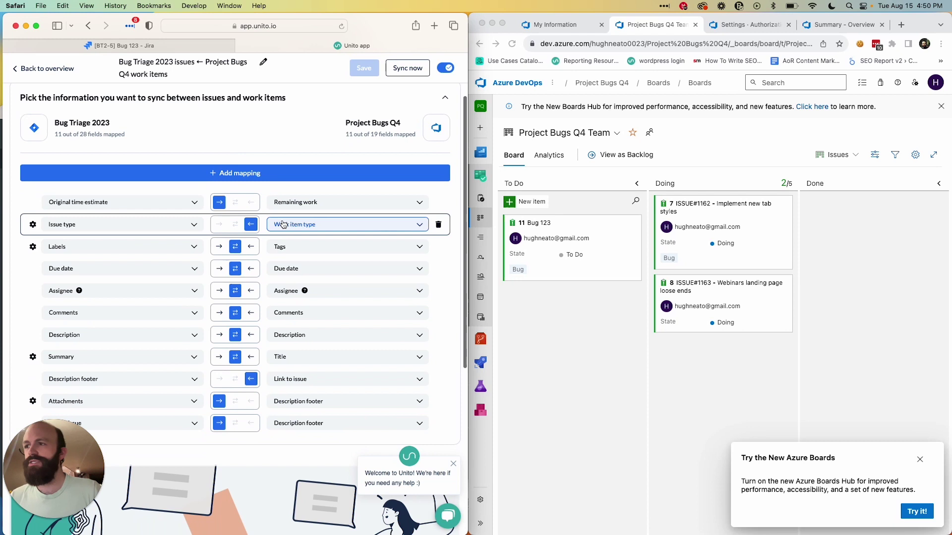
{"action": "scroll", "coordinate": [224, 233], "scroll_direction": "down", "scroll_amount": 1}
{"action": "scroll", "coordinate": [226, 223], "scroll_direction": "up", "scroll_amount": 2}
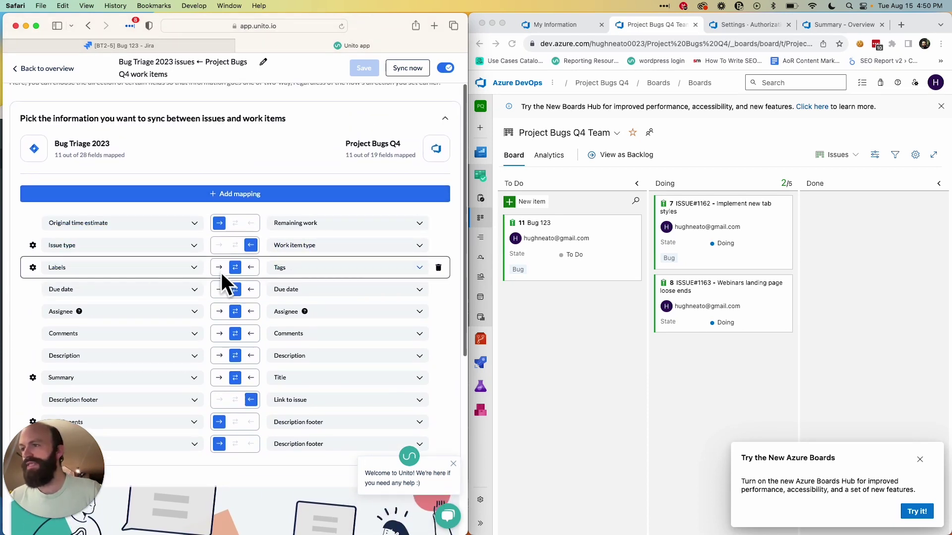
Step: Expand the Labels ↔ Tags value mapping to show bug paired with Bug
{"action": "left_click", "coordinate": [33, 270]}
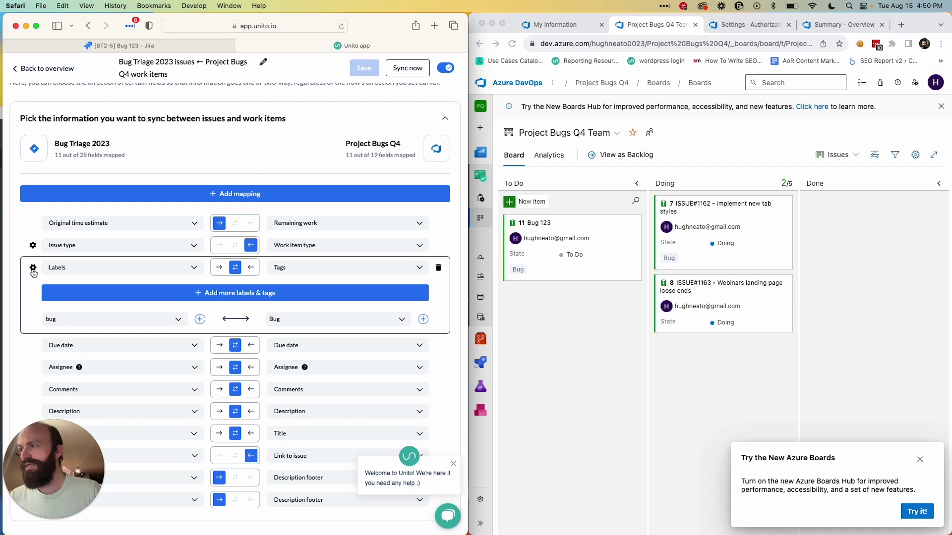
{"action": "scroll", "coordinate": [60, 288], "scroll_direction": "down", "scroll_amount": 1}
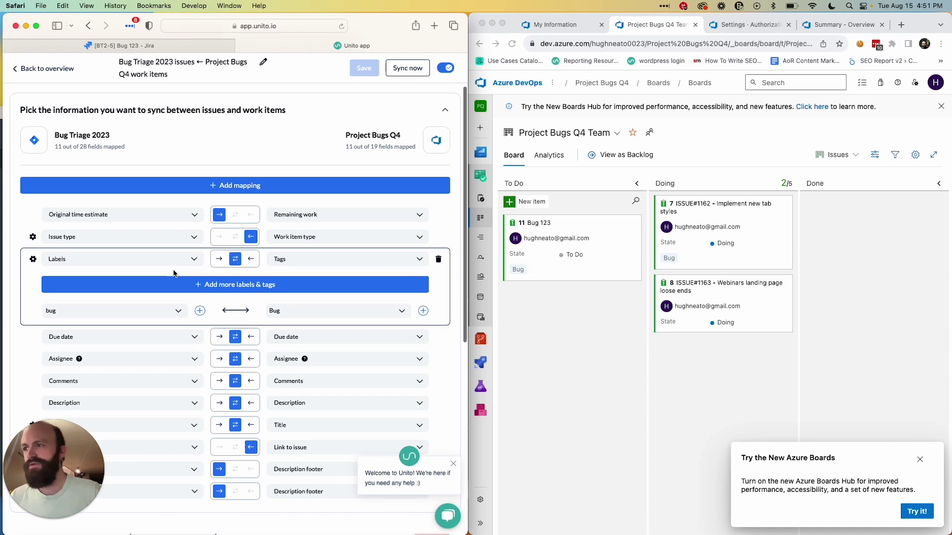
{"action": "scroll", "coordinate": [174, 276], "scroll_direction": "down", "scroll_amount": 1}
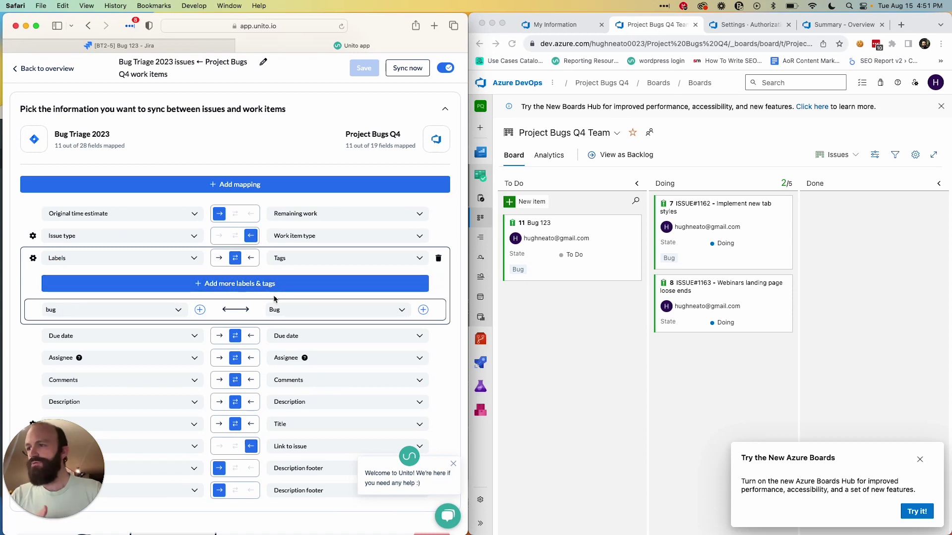
{"action": "scroll", "coordinate": [347, 293], "scroll_direction": "down", "scroll_amount": 1}
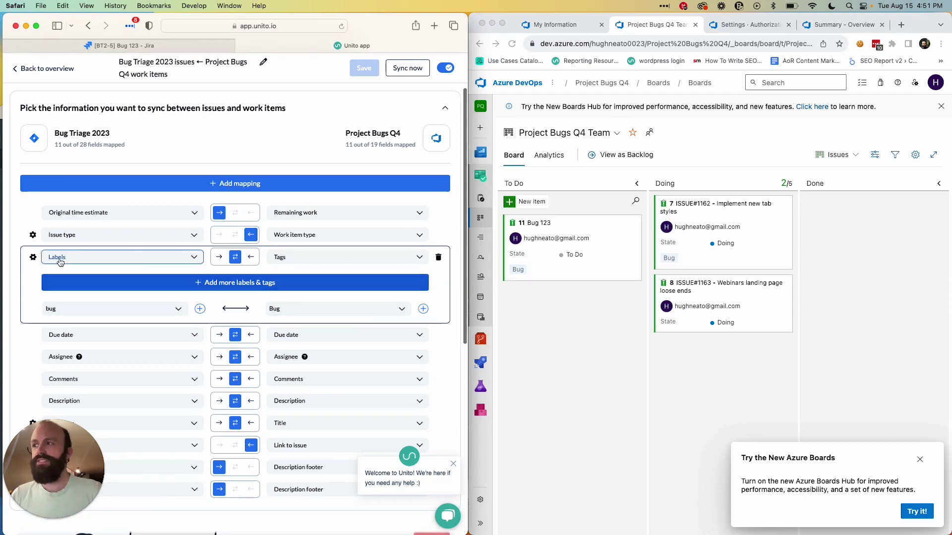
{"action": "scroll", "coordinate": [202, 276], "scroll_direction": "down", "scroll_amount": 2}
{"action": "scroll", "coordinate": [206, 270], "scroll_direction": "up", "scroll_amount": 1}
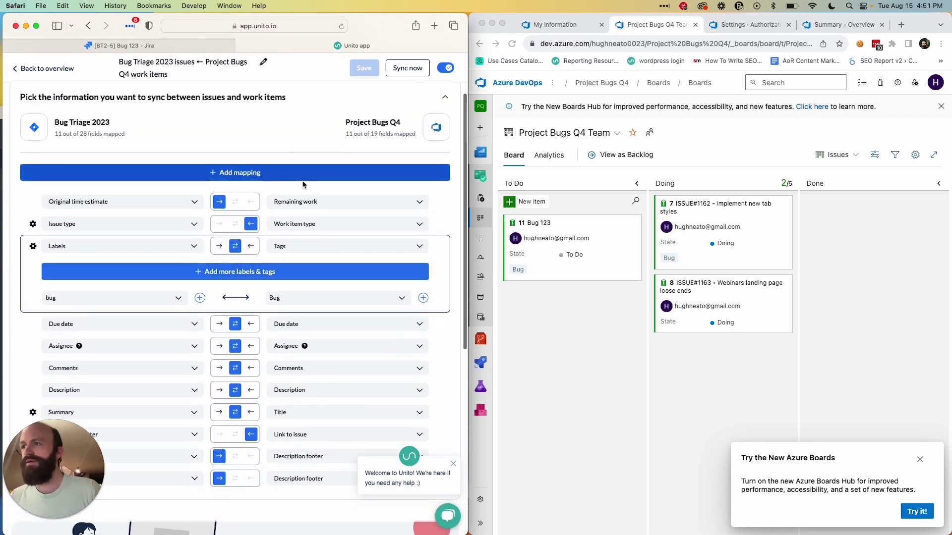
{"action": "scroll", "coordinate": [293, 215], "scroll_direction": "down", "scroll_amount": 1}
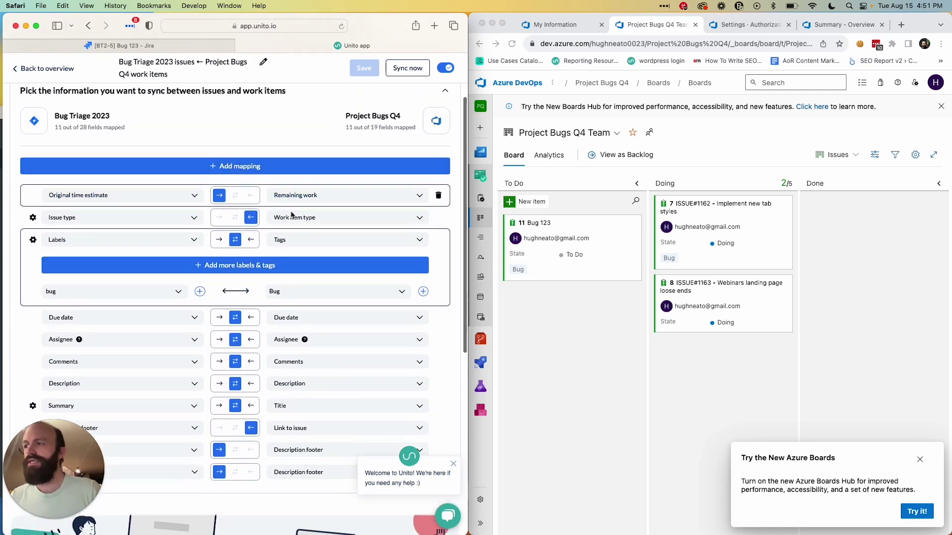
Step: Return from the field mapping to the flow overview and scroll through it
{"action": "scroll", "coordinate": [292, 215], "scroll_direction": "down", "scroll_amount": 5}
{"action": "left_click", "coordinate": [44, 69]}
{"action": "scroll", "coordinate": [245, 263], "scroll_direction": "down", "scroll_amount": 6}
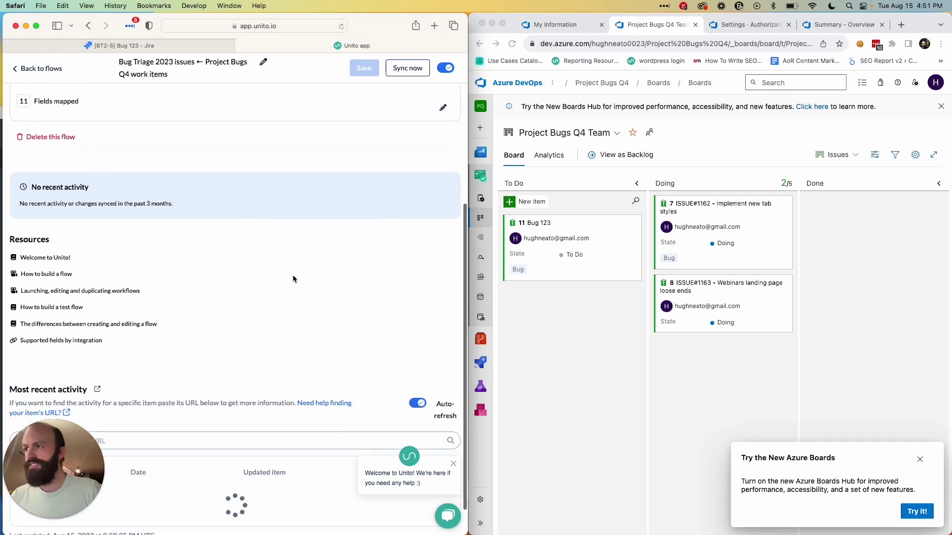
{"action": "scroll", "coordinate": [288, 268], "scroll_direction": "down", "scroll_amount": 2}
{"action": "scroll", "coordinate": [280, 254], "scroll_direction": "up", "scroll_amount": 10}
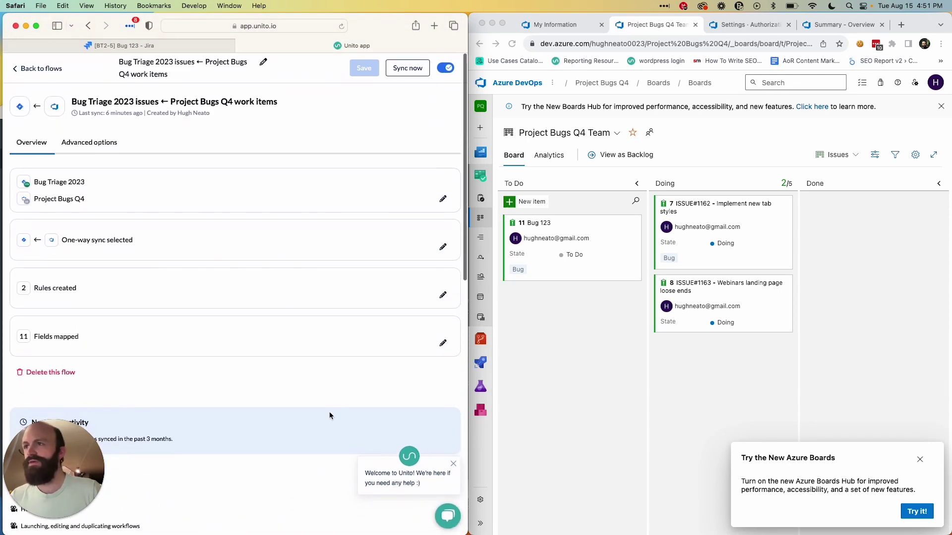
{"action": "scroll", "coordinate": [331, 416], "scroll_direction": "down", "scroll_amount": 5}
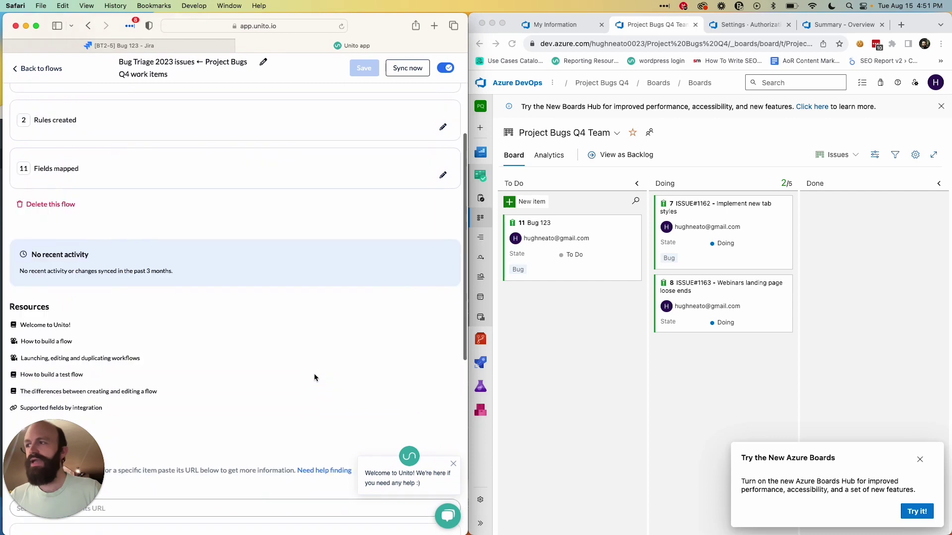
{"action": "scroll", "coordinate": [314, 377], "scroll_direction": "down", "scroll_amount": 2}
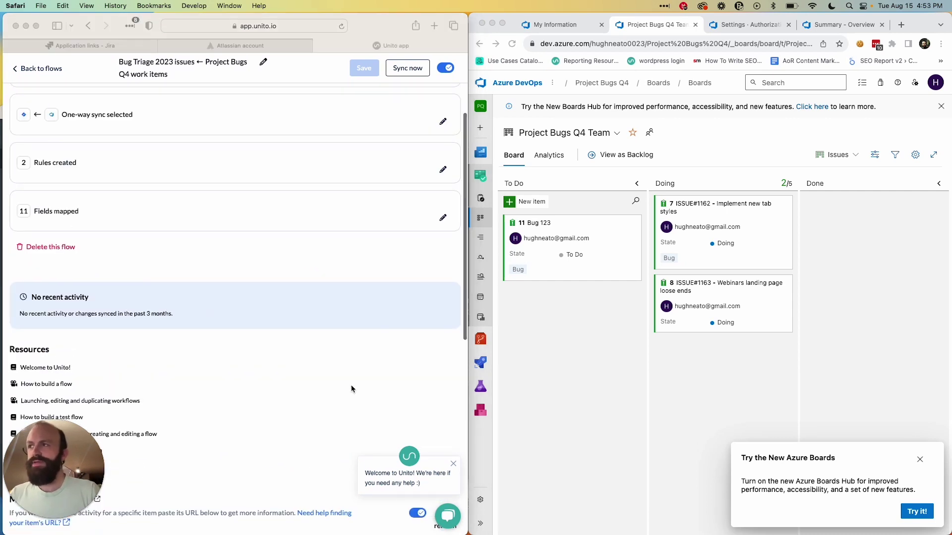
{"action": "scroll", "coordinate": [351, 388], "scroll_direction": "up", "scroll_amount": 3}
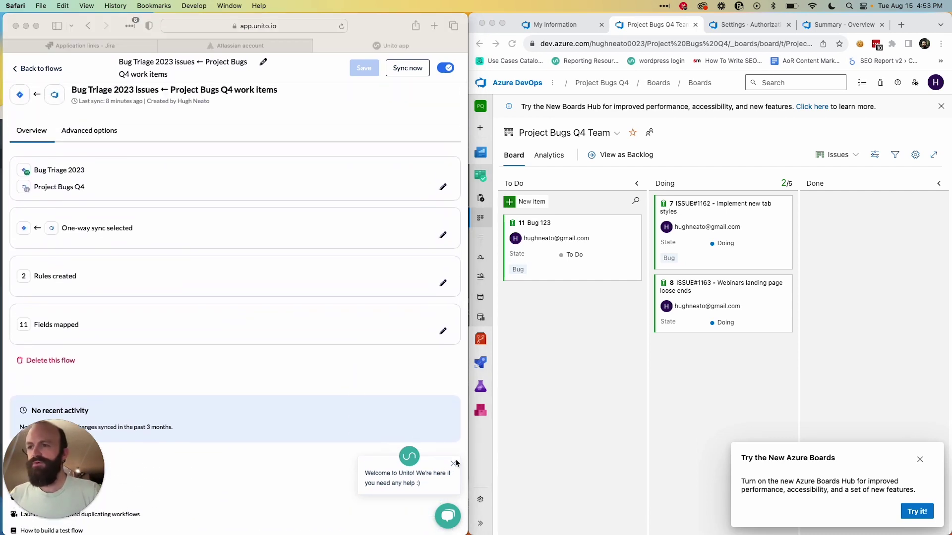
Step: Dismiss the Unito welcome chat message and bring the Azure DevOps board to the front
{"action": "left_click", "coordinate": [456, 464]}
{"action": "left_click", "coordinate": [453, 463]}
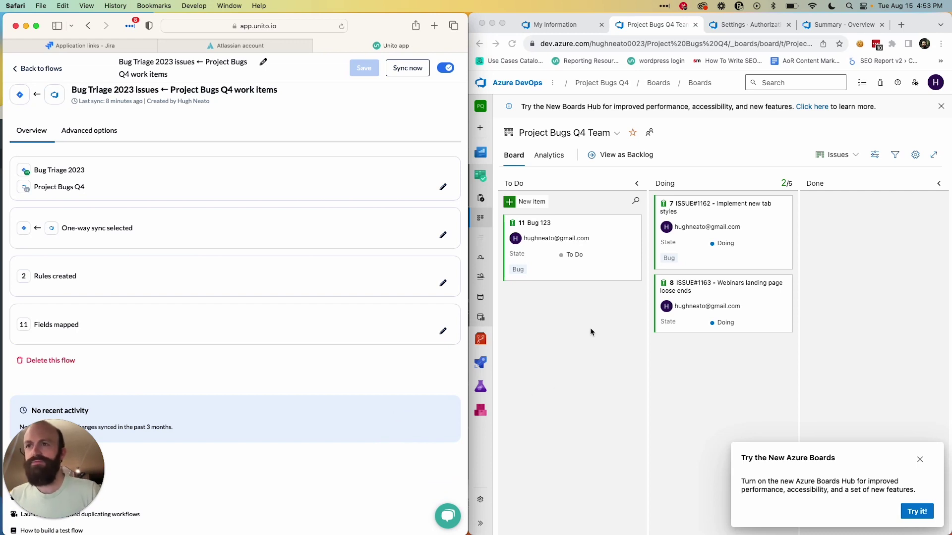
{"action": "left_click", "coordinate": [736, 154]}
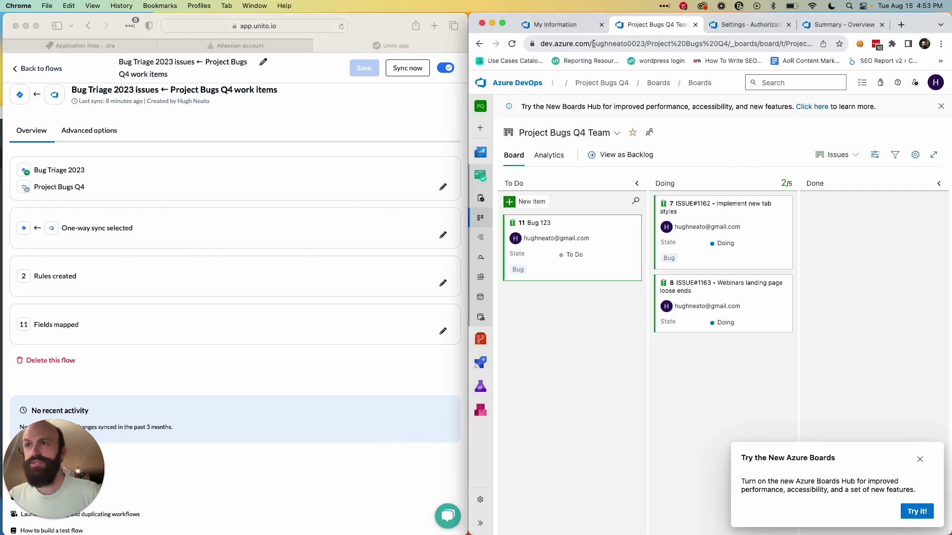
Step: Open Organization settings > Policies and confirm third-party application access via OAuth is On
{"action": "left_click", "coordinate": [574, 26]}
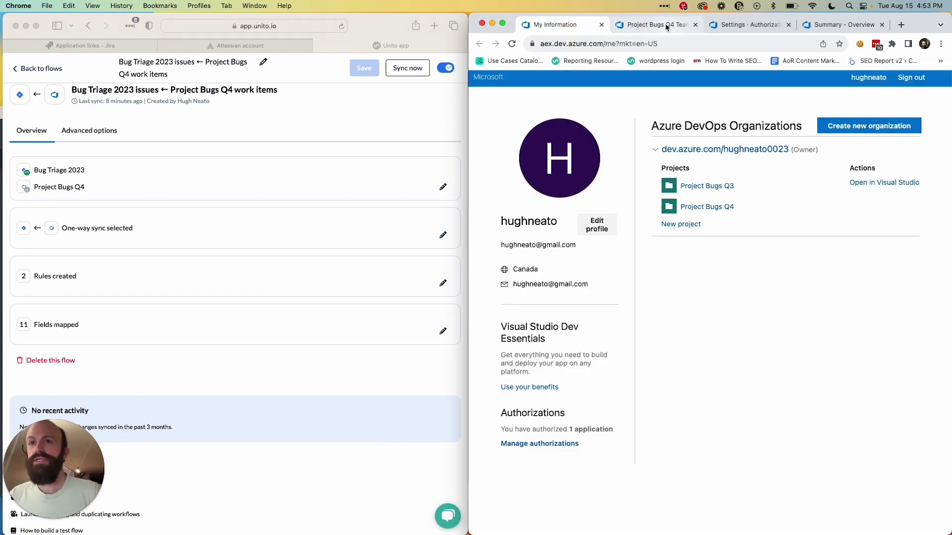
{"action": "left_click", "coordinate": [662, 25]}
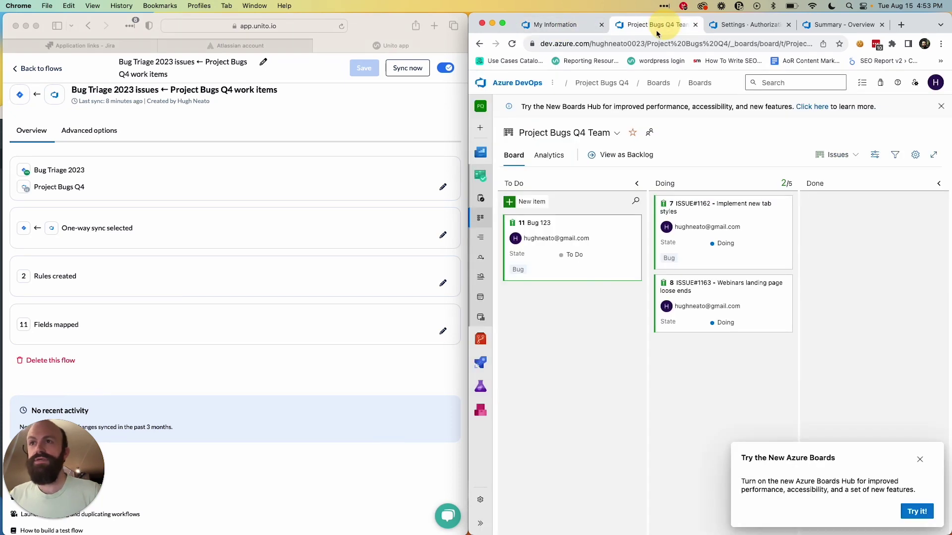
{"action": "left_click", "coordinate": [517, 83]}
{"action": "left_click", "coordinate": [516, 518]}
{"action": "left_click", "coordinate": [510, 338]}
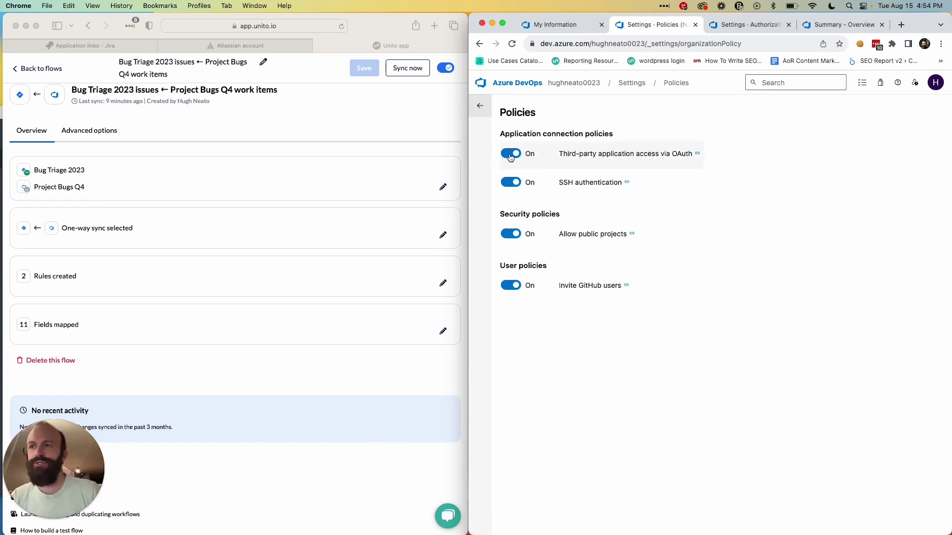
Step: Open the Atlassian account's Profile and visibility page
{"action": "left_click", "coordinate": [355, 117]}
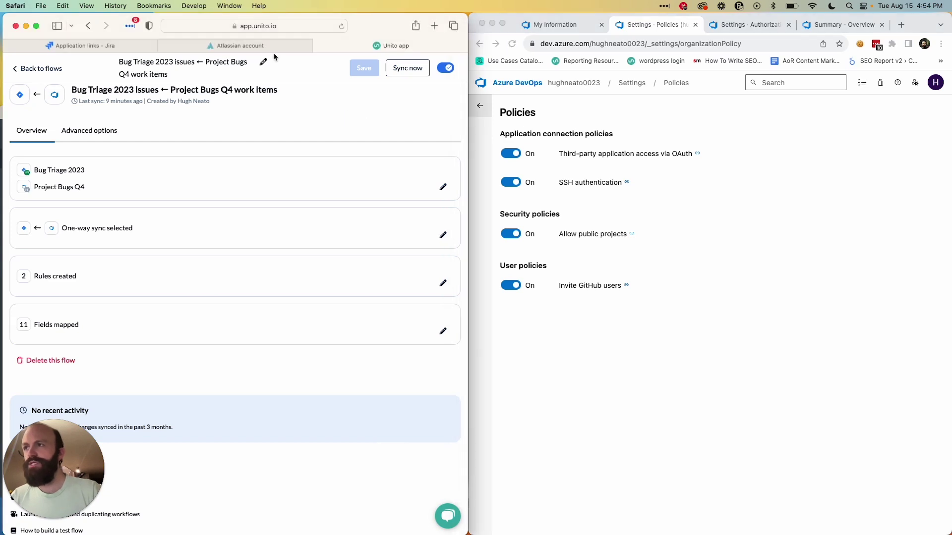
{"action": "left_click", "coordinate": [274, 47]}
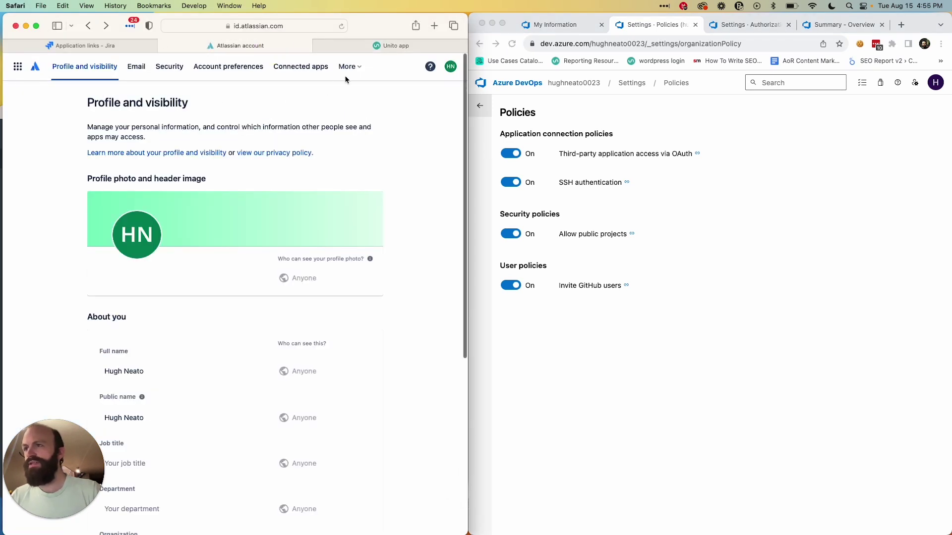
{"action": "left_click", "coordinate": [450, 67]}
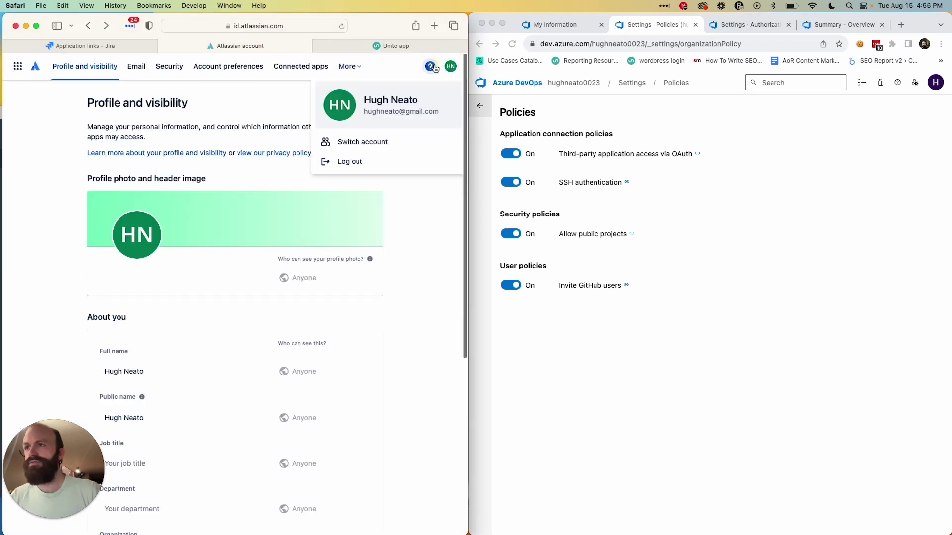
{"action": "left_click", "coordinate": [431, 66]}
{"action": "key", "text": "ctrl+shift+Tab"}
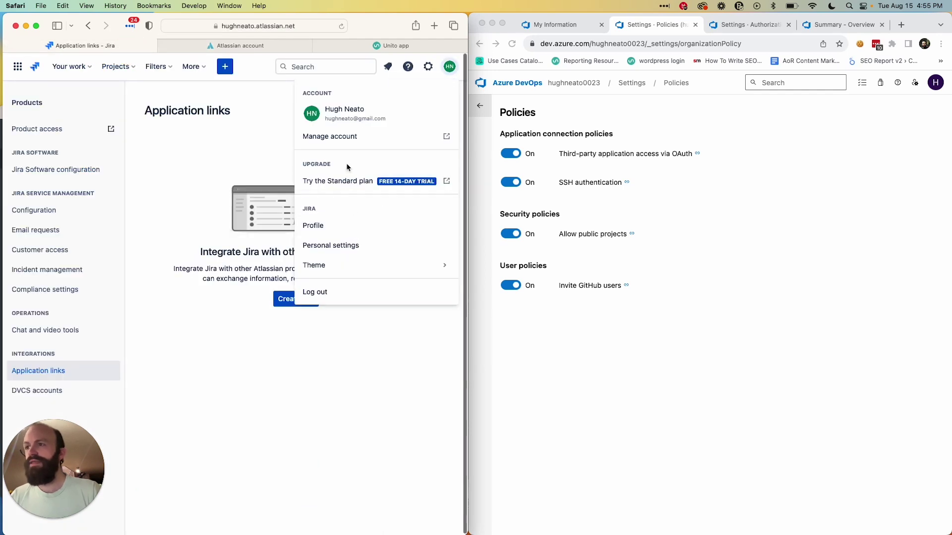
{"action": "left_click", "coordinate": [266, 46]}
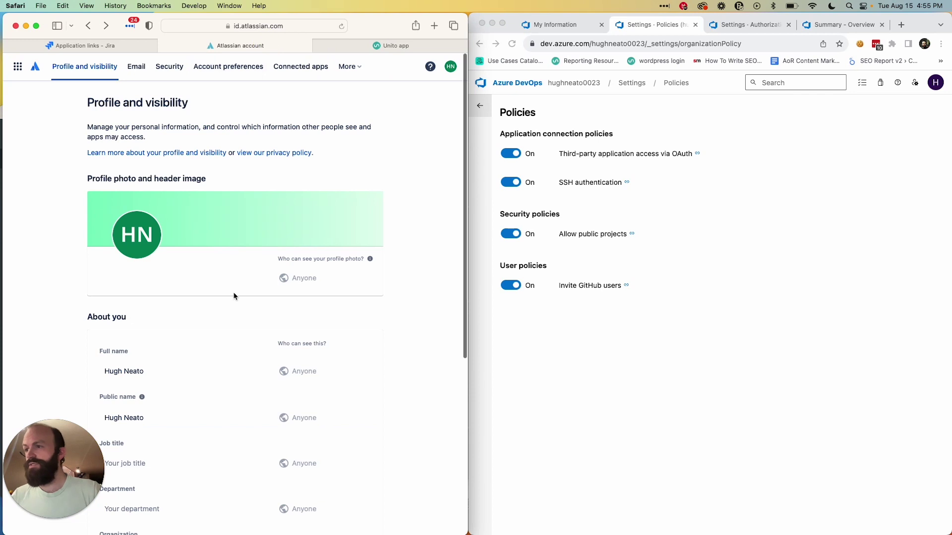
Step: Confirm the contact email address visibility is set to Anyone
{"action": "scroll", "coordinate": [297, 372], "scroll_direction": "down", "scroll_amount": 10}
{"action": "left_click", "coordinate": [321, 463]}
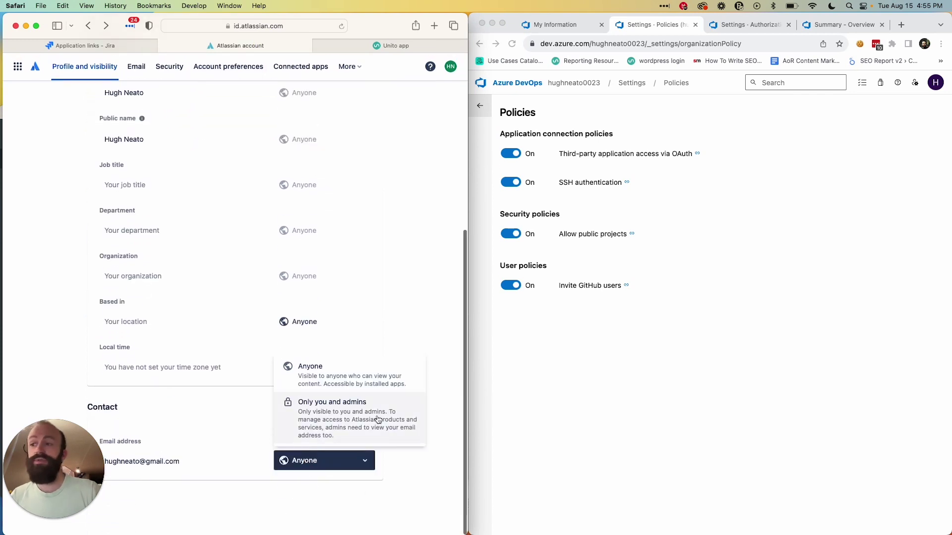
{"action": "left_click", "coordinate": [365, 319]}
{"action": "left_click", "coordinate": [426, 321]}
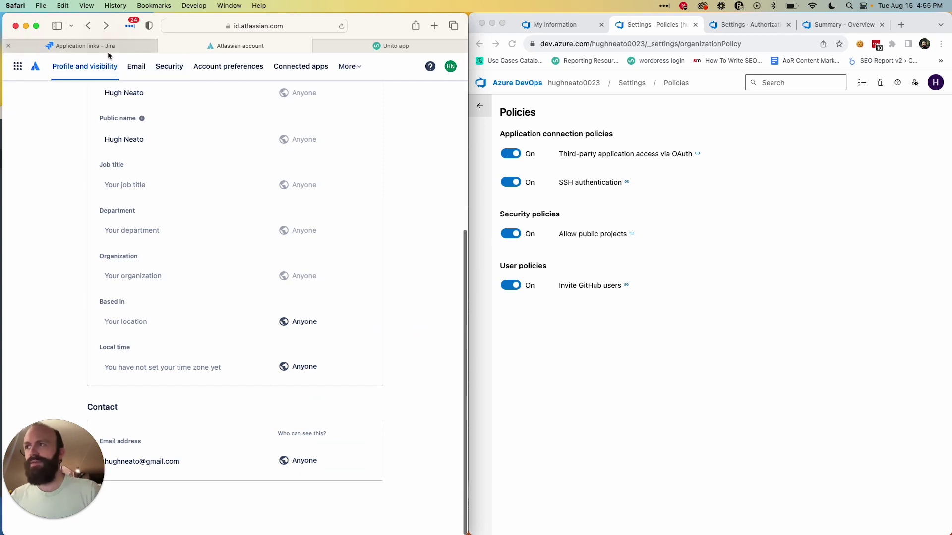
Step: In Jira, open More > Apps > Sync by Unito
{"action": "mouse_move", "coordinate": [113, 50]}
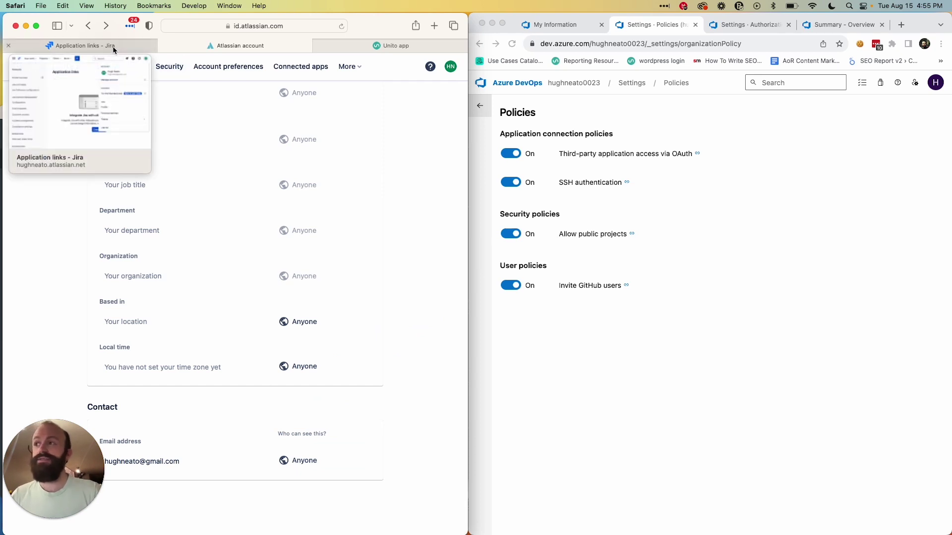
{"action": "scroll", "coordinate": [299, 389], "scroll_direction": "up", "scroll_amount": 10}
{"action": "left_click", "coordinate": [403, 46]}
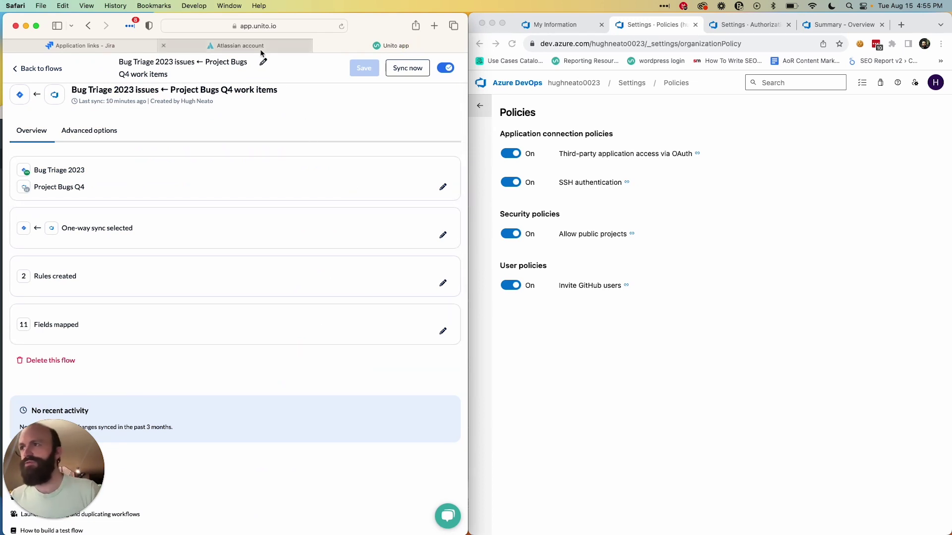
{"action": "left_click", "coordinate": [107, 45]}
{"action": "left_click", "coordinate": [191, 66]}
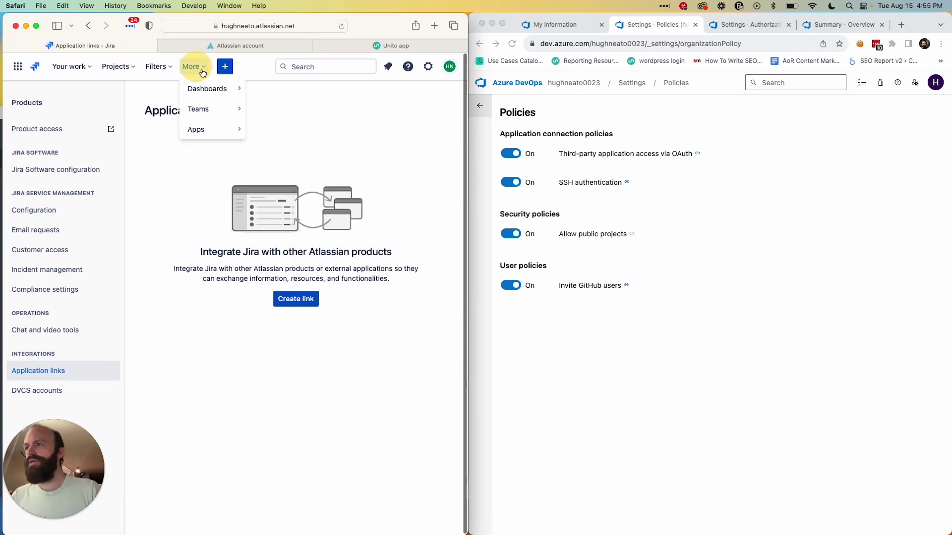
{"action": "left_click", "coordinate": [215, 131]}
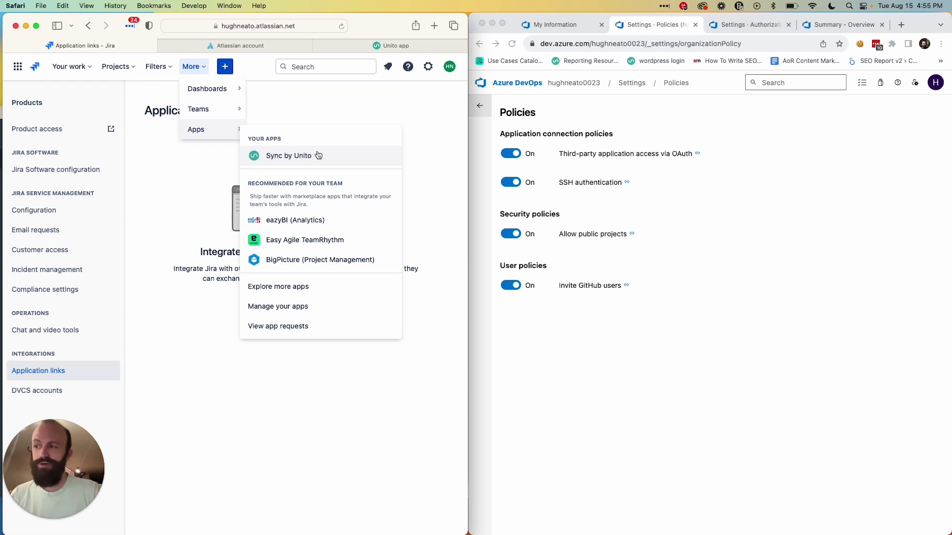
{"action": "left_click", "coordinate": [318, 155]}
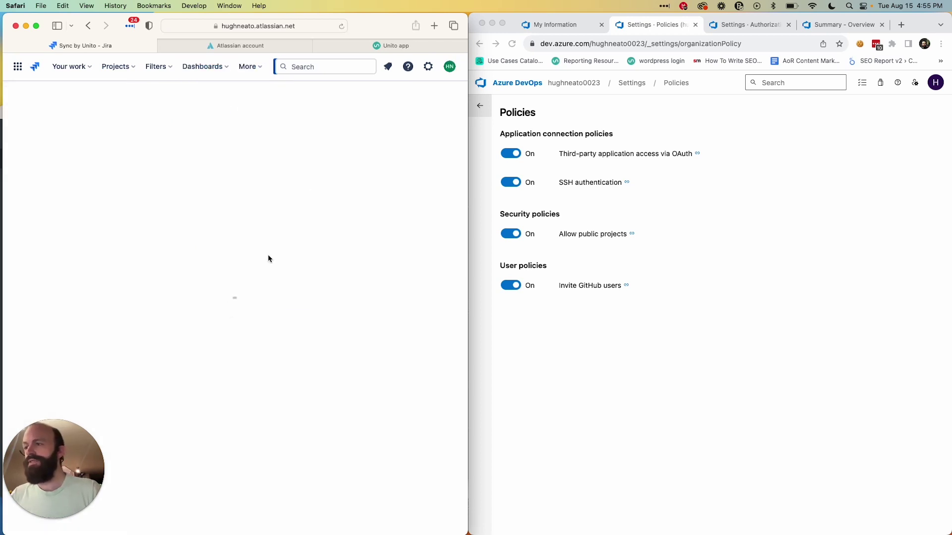